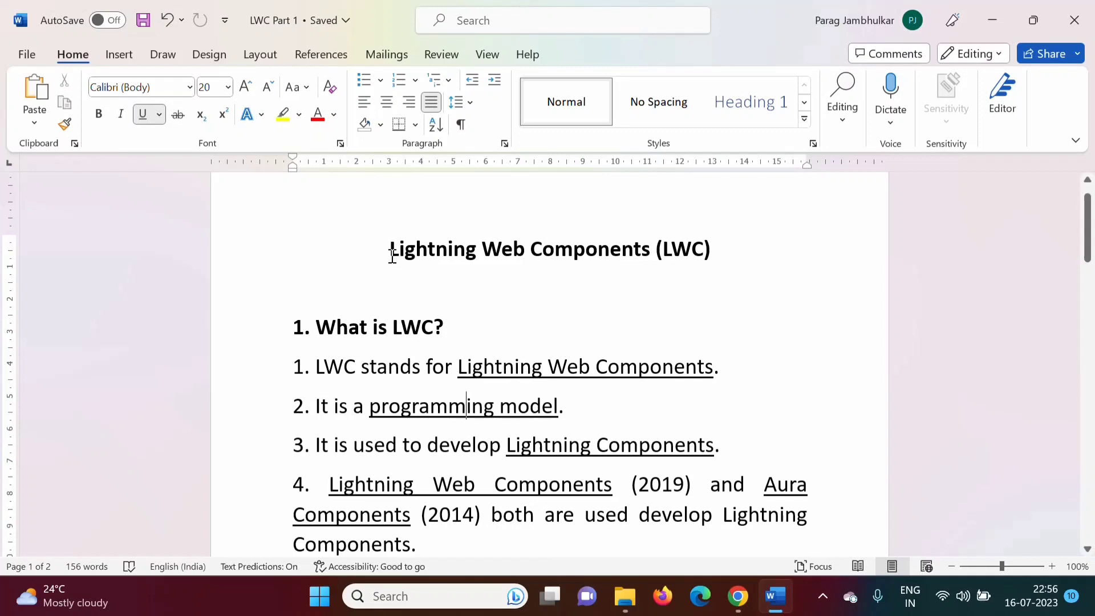
- Highlight the title 'Lightning Web Components (LWC)' to introduce the topic
{"action": "left_click_drag", "start_coordinate": [391, 250], "coordinate": [742, 253]}
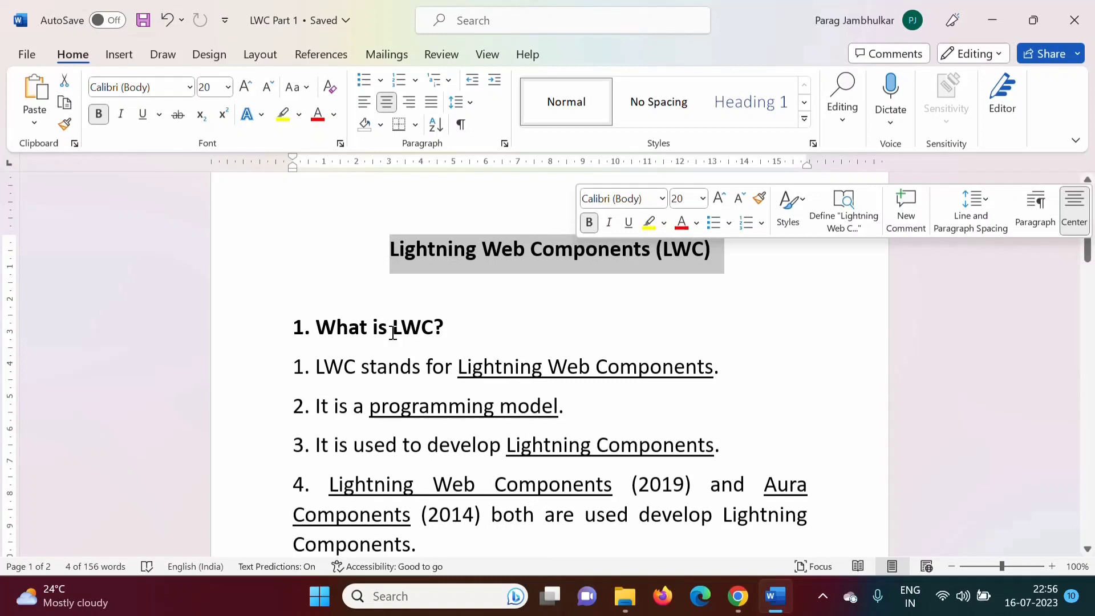
- Highlight 'LWC' in the heading, then point 1 on the name, then point 2 on the programming model
{"action": "left_click_drag", "start_coordinate": [392, 332], "coordinate": [444, 332]}
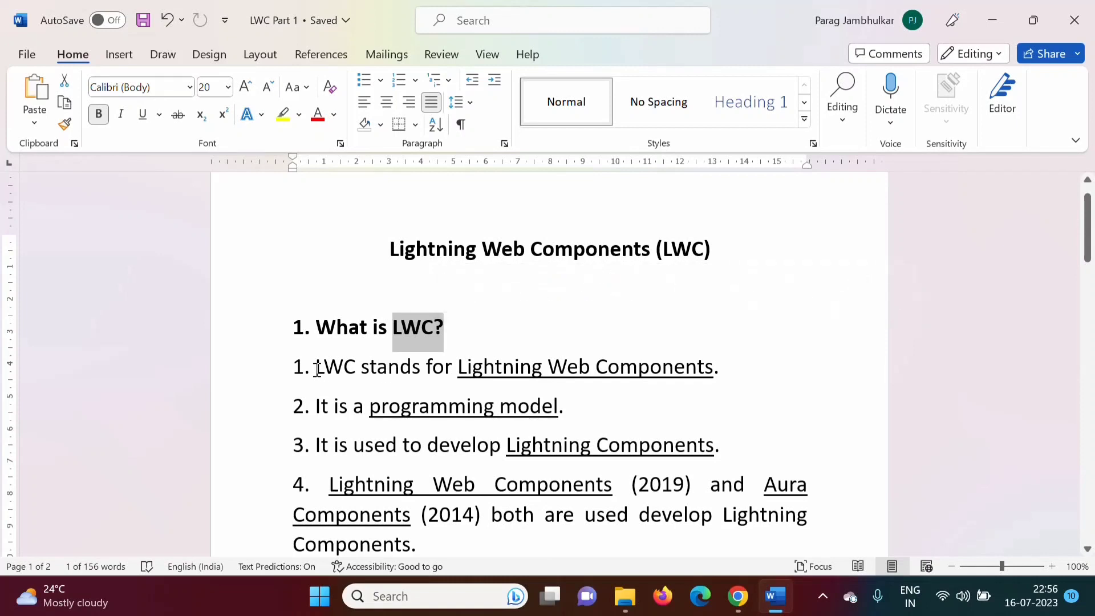
{"action": "left_click_drag", "start_coordinate": [316, 367], "coordinate": [719, 366]}
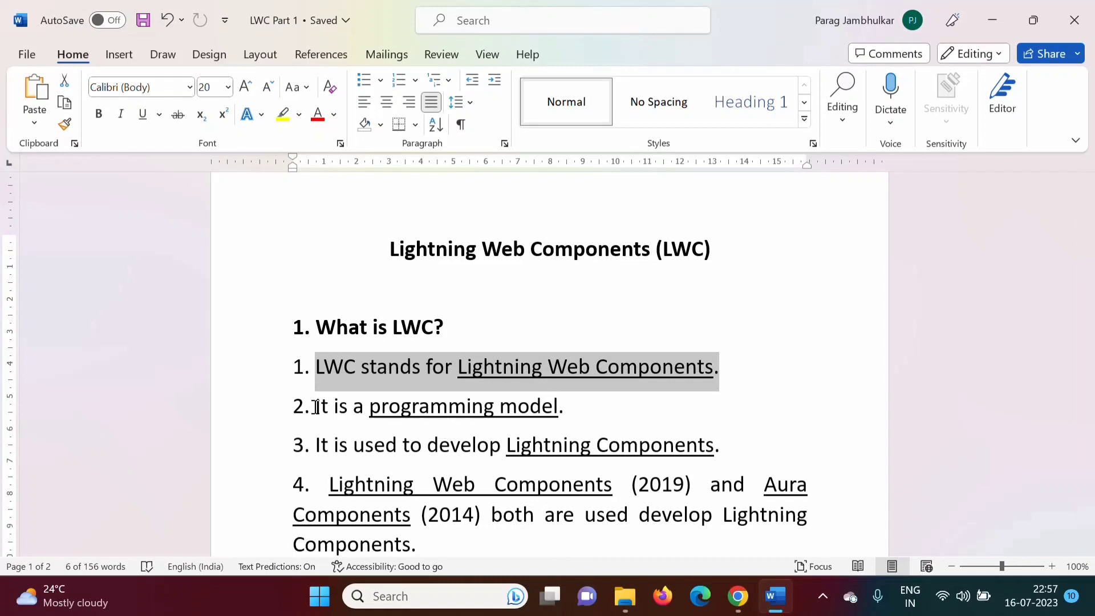
{"action": "left_click_drag", "start_coordinate": [315, 405], "coordinate": [578, 406]}
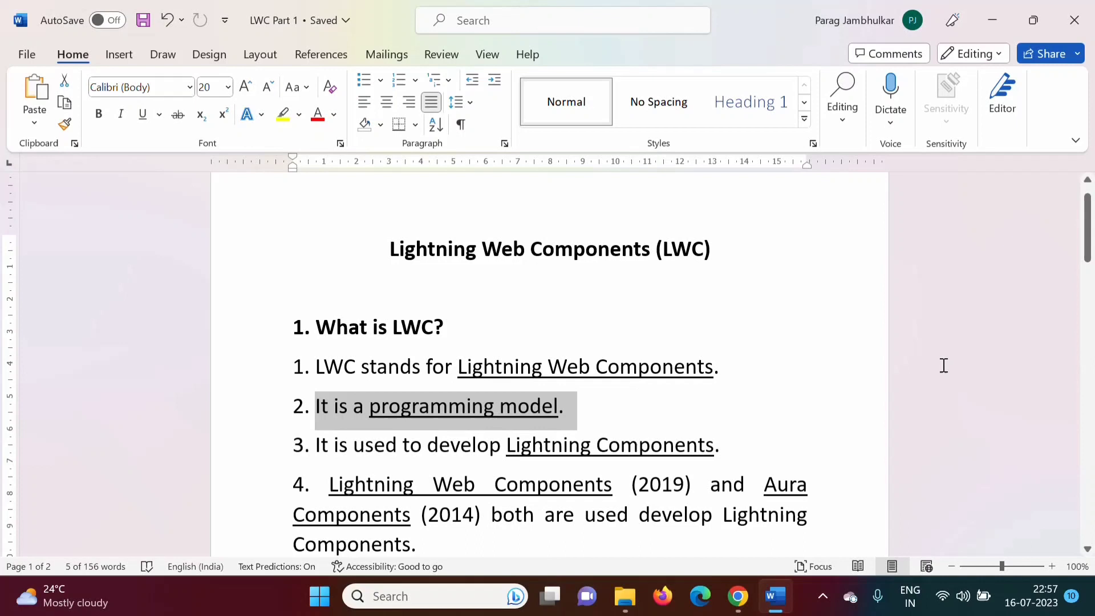
{"action": "left_click_drag", "start_coordinate": [1087, 224], "coordinate": [1088, 258]}
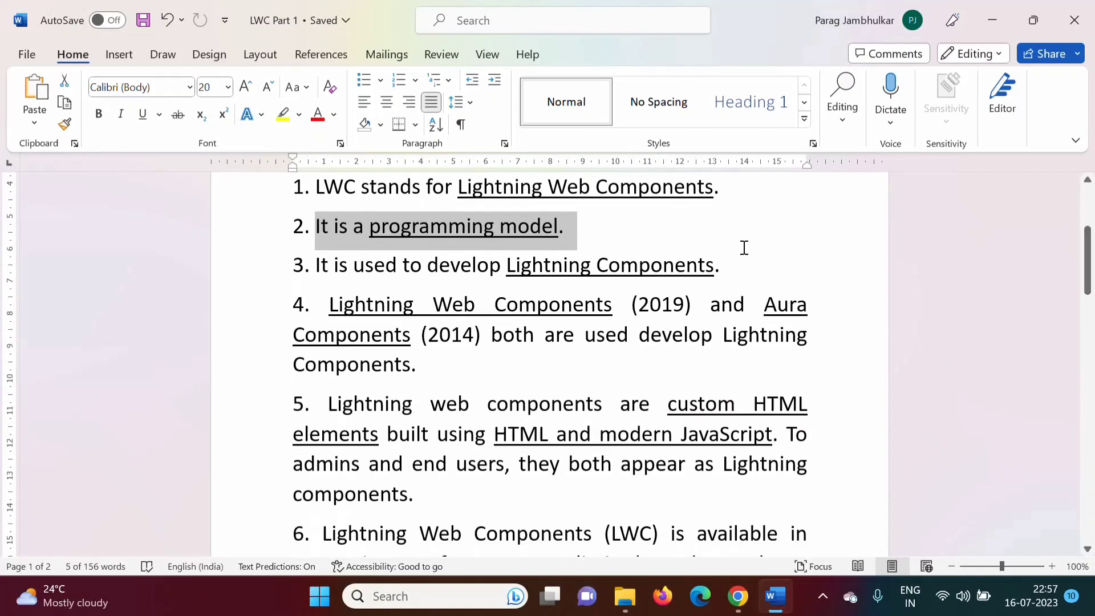
- Highlight all of point 3, then just its 'Lightning Components' phrase
{"action": "left_click", "coordinate": [319, 265]}
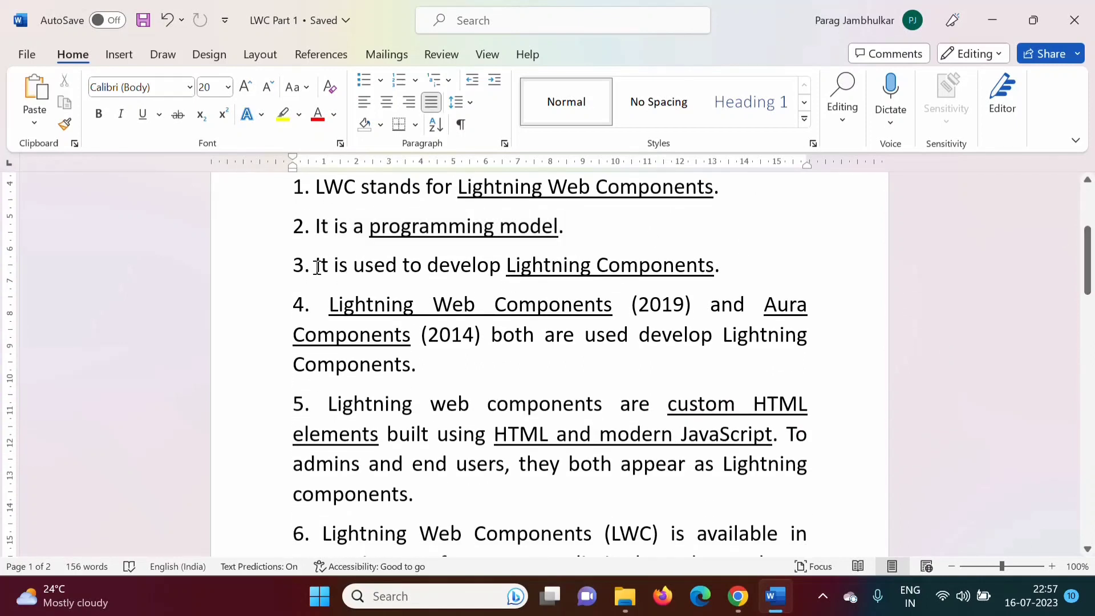
{"action": "left_click_drag", "start_coordinate": [315, 266], "coordinate": [724, 271]}
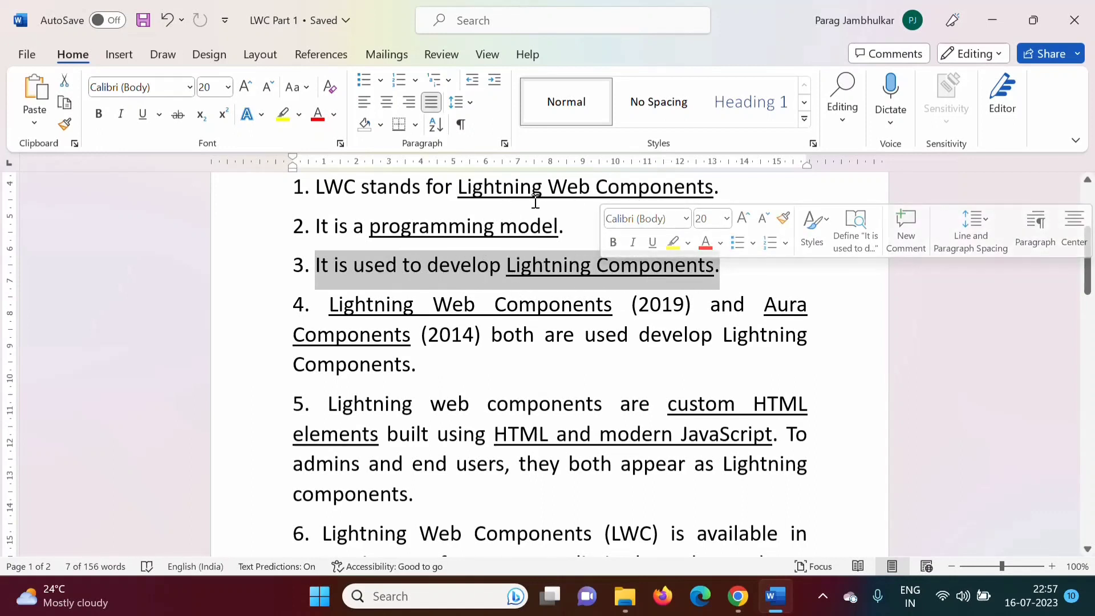
{"action": "left_click", "coordinate": [515, 265]}
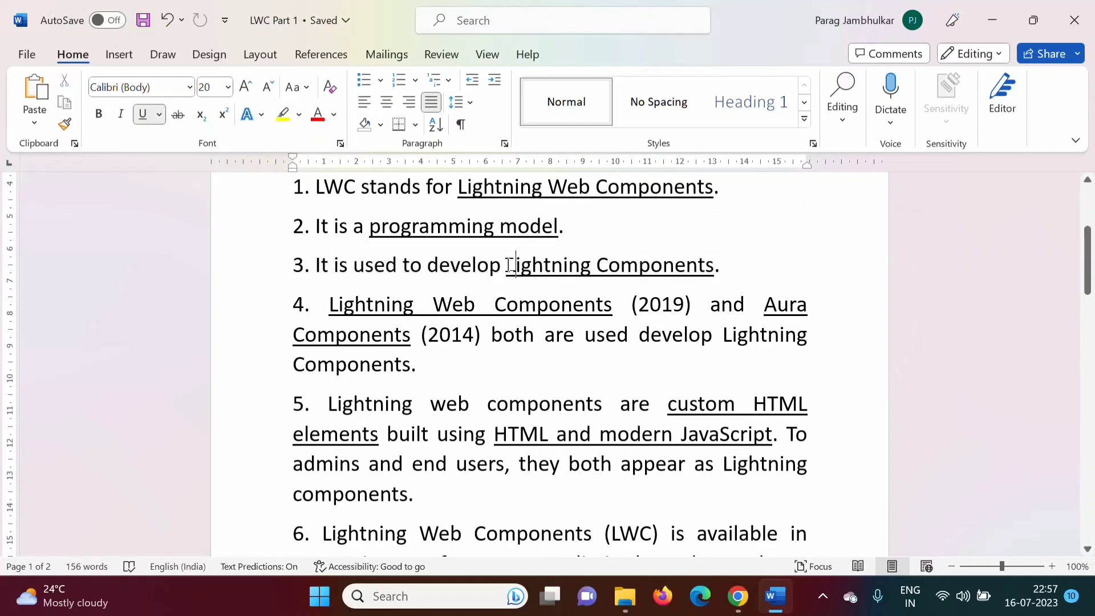
{"action": "left_click_drag", "start_coordinate": [506, 265], "coordinate": [723, 267]}
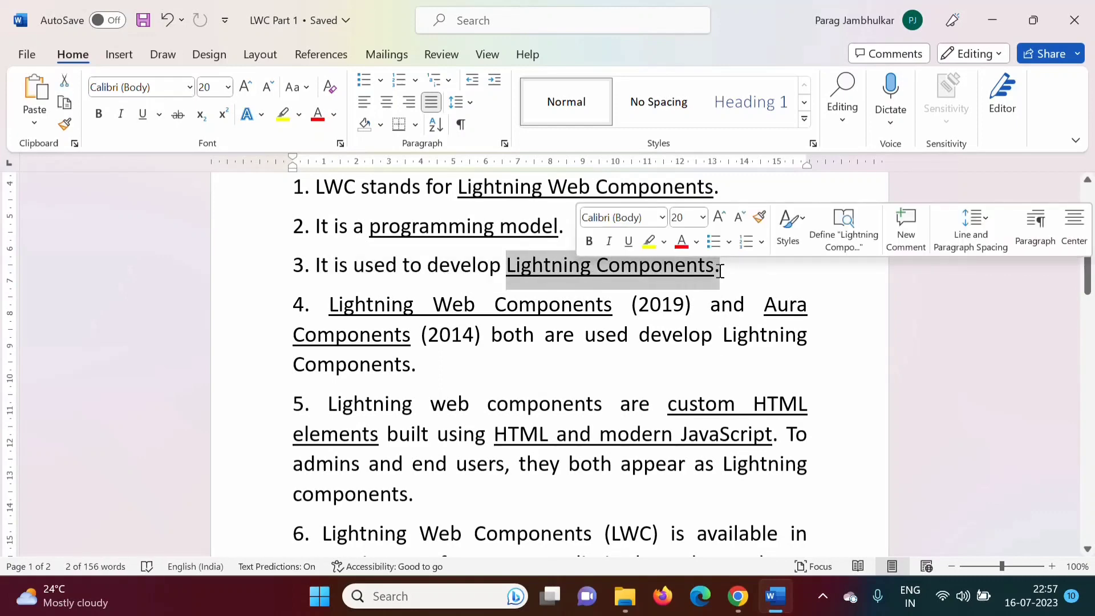
- In point 4, highlight Lightning Web Components, then Aura Components, then the closing phrase
{"action": "left_click_drag", "start_coordinate": [330, 305], "coordinate": [565, 319]}
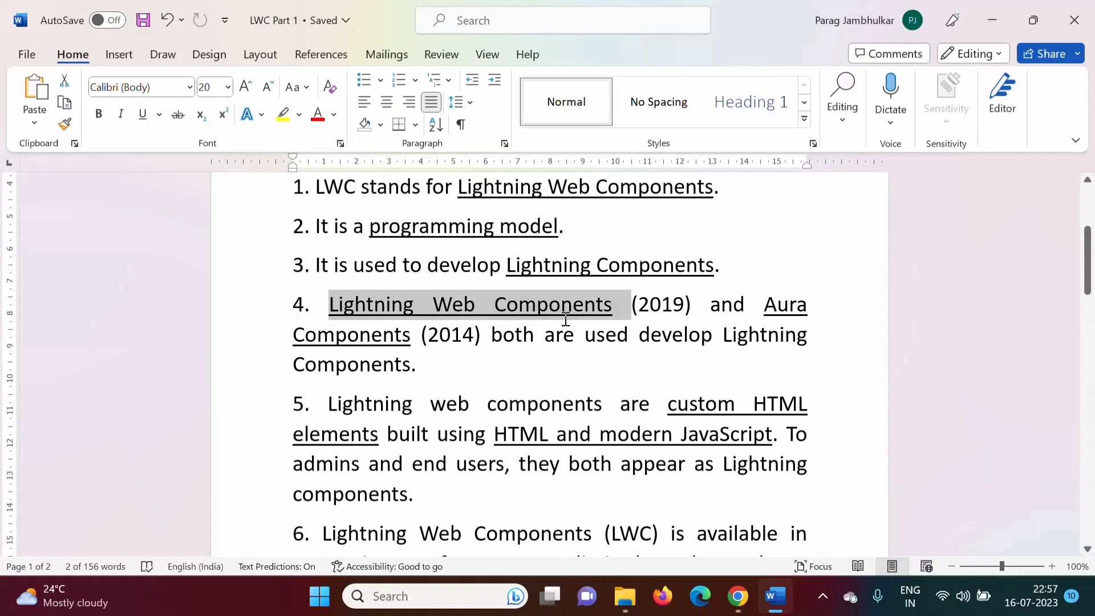
{"action": "left_click", "coordinate": [644, 330]}
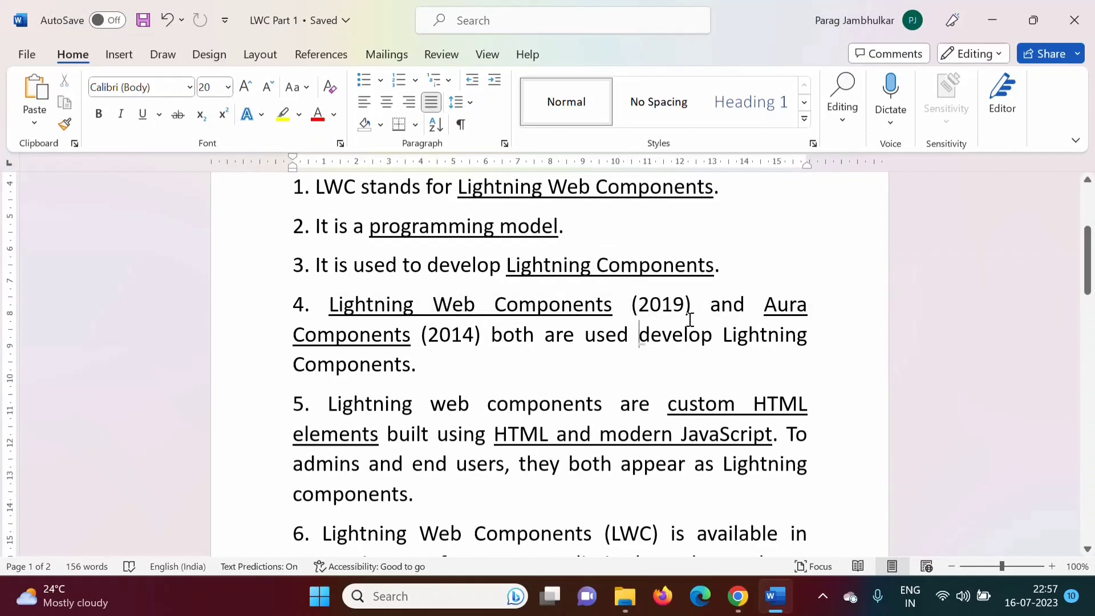
{"action": "left_click_drag", "start_coordinate": [764, 303], "coordinate": [415, 336]}
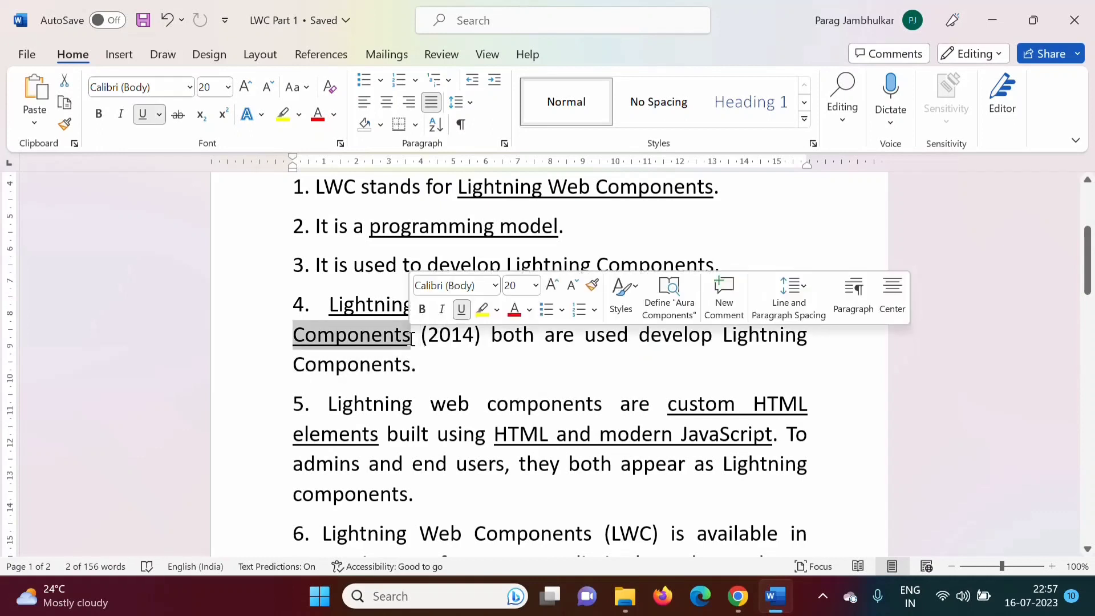
{"action": "left_click", "coordinate": [479, 353]}
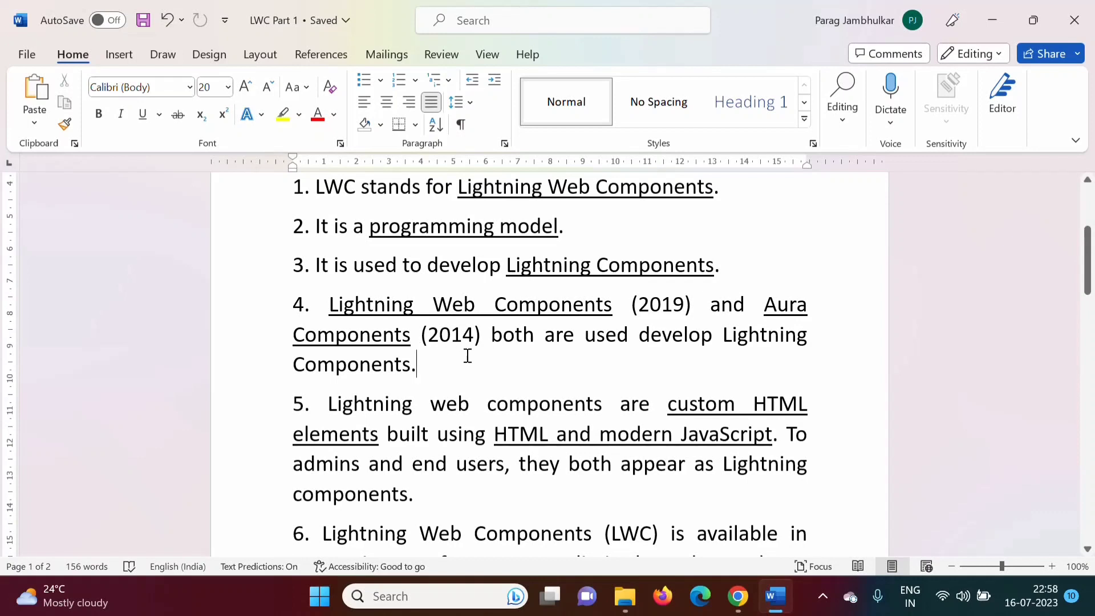
{"action": "left_click_drag", "start_coordinate": [331, 305], "coordinate": [623, 305]}
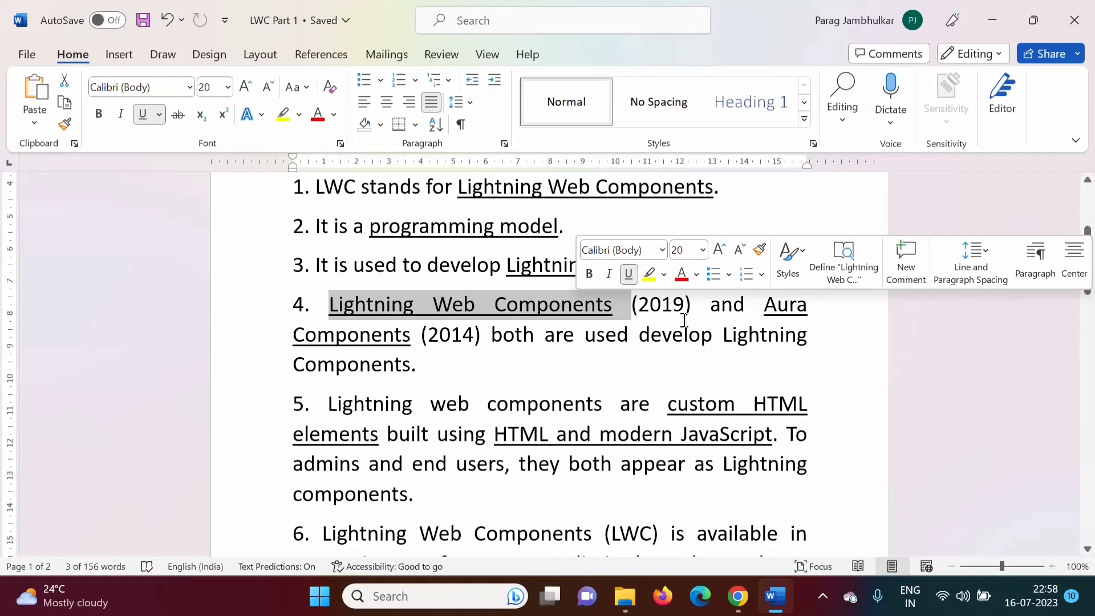
{"action": "left_click_drag", "start_coordinate": [638, 336], "coordinate": [747, 358]}
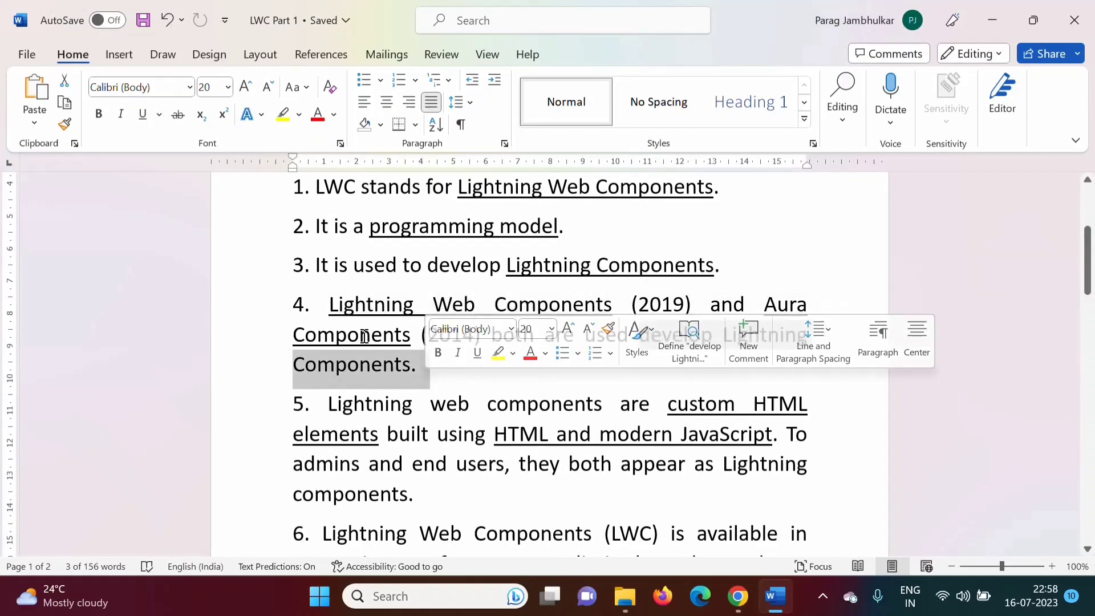
{"action": "scroll", "coordinate": [364, 336], "scroll_direction": "down", "scroll_amount": 2}
{"action": "mouse_move", "coordinate": [328, 245]}
{"action": "left_mouse_down"}
{"action": "mouse_move", "coordinate": [554, 248]}
{"action": "mouse_move", "coordinate": [372, 300]}
{"action": "mouse_move", "coordinate": [380, 272]}
{"action": "mouse_move", "coordinate": [758, 278]}
{"action": "mouse_move", "coordinate": [526, 312]}
{"action": "mouse_move", "coordinate": [653, 337]}
{"action": "left_mouse_up"}
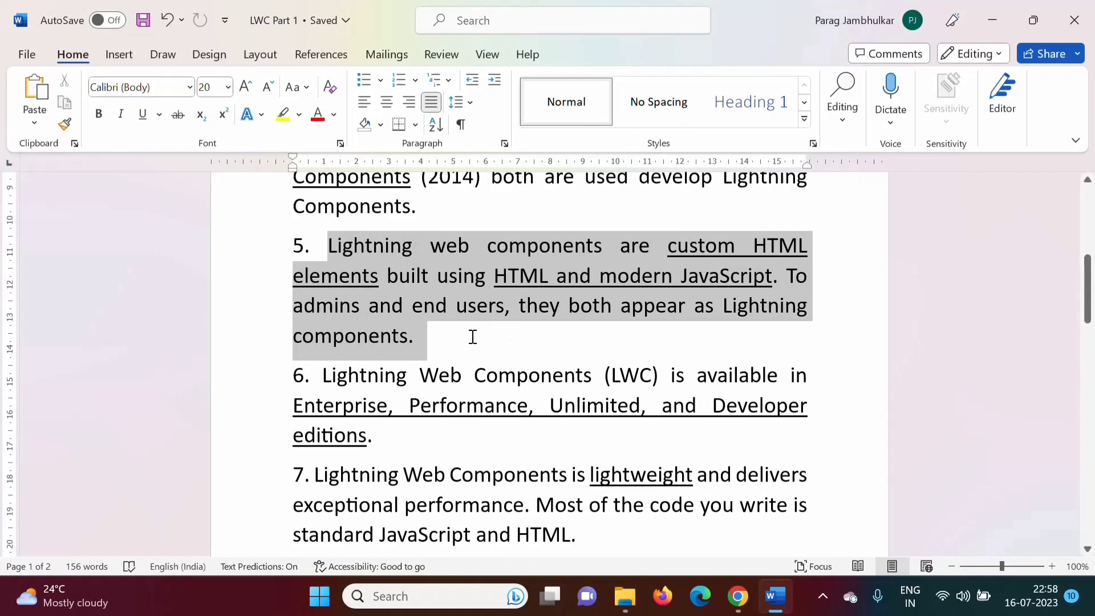
- In point 5, highlight 'HTML and modern JavaScript', then 'admins and end users'
{"action": "left_click", "coordinate": [477, 358]}
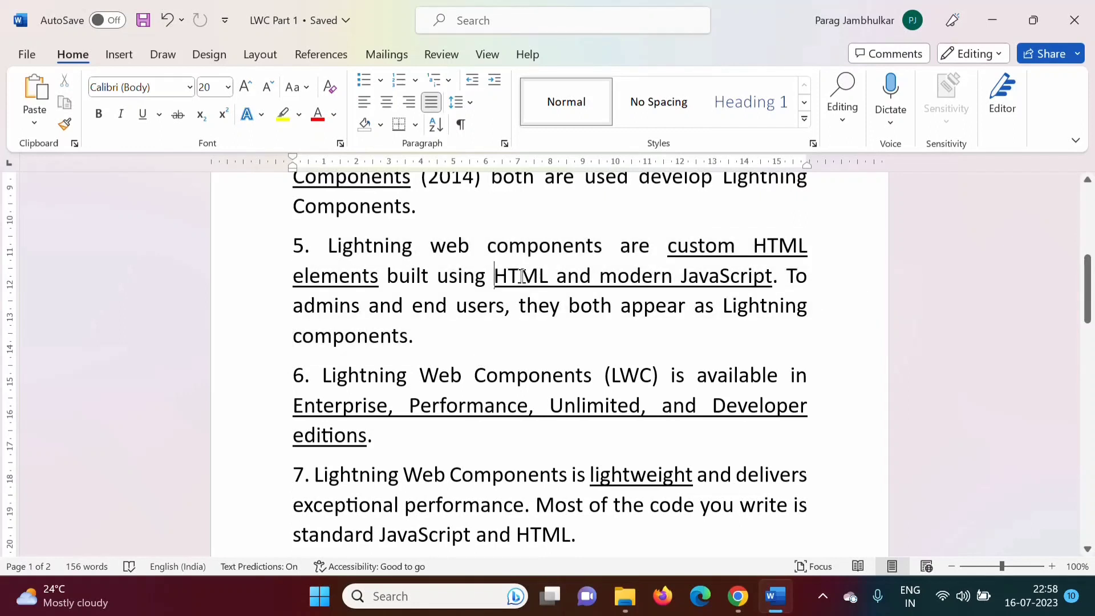
{"action": "left_click_drag", "start_coordinate": [495, 274], "coordinate": [738, 278]}
{"action": "left_click", "coordinate": [294, 305]}
{"action": "left_click_drag", "start_coordinate": [294, 305], "coordinate": [503, 307]}
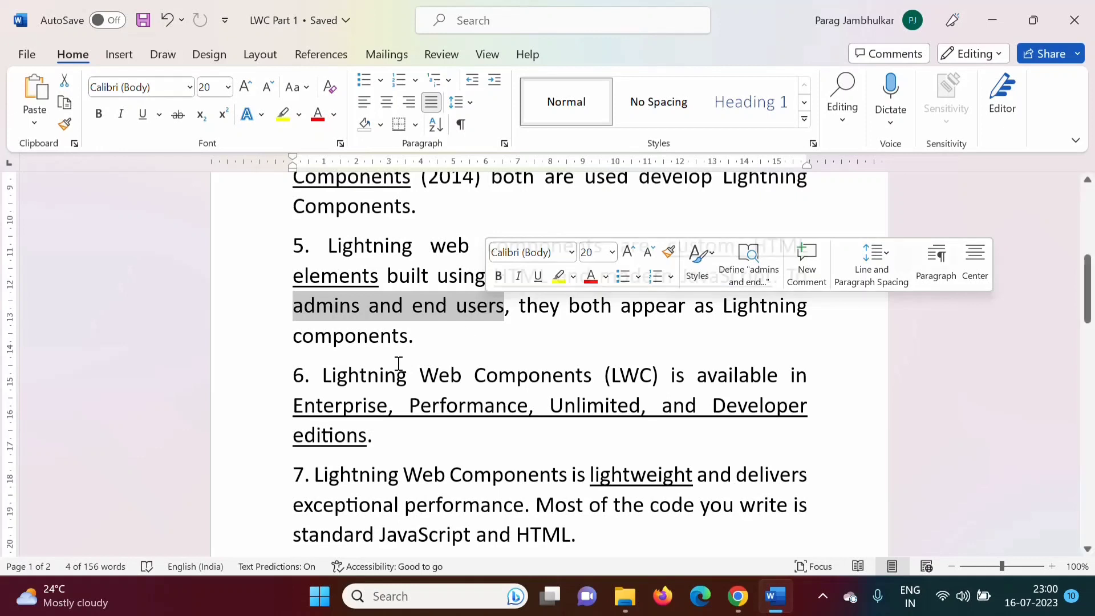
- Highlight all of point 6 through 'editions', then clear the selection
{"action": "left_click_drag", "start_coordinate": [323, 376], "coordinate": [565, 378]}
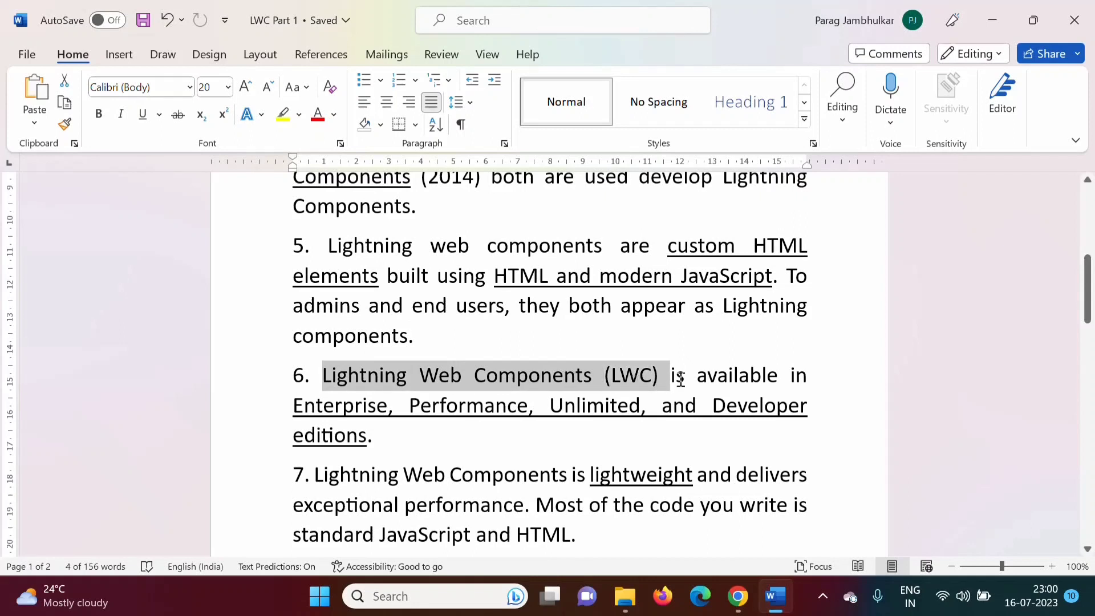
{"action": "mouse_move", "coordinate": [565, 378]}
{"action": "left_mouse_down"}
{"action": "mouse_move", "coordinate": [770, 381]}
{"action": "mouse_move", "coordinate": [540, 408]}
{"action": "left_mouse_up"}
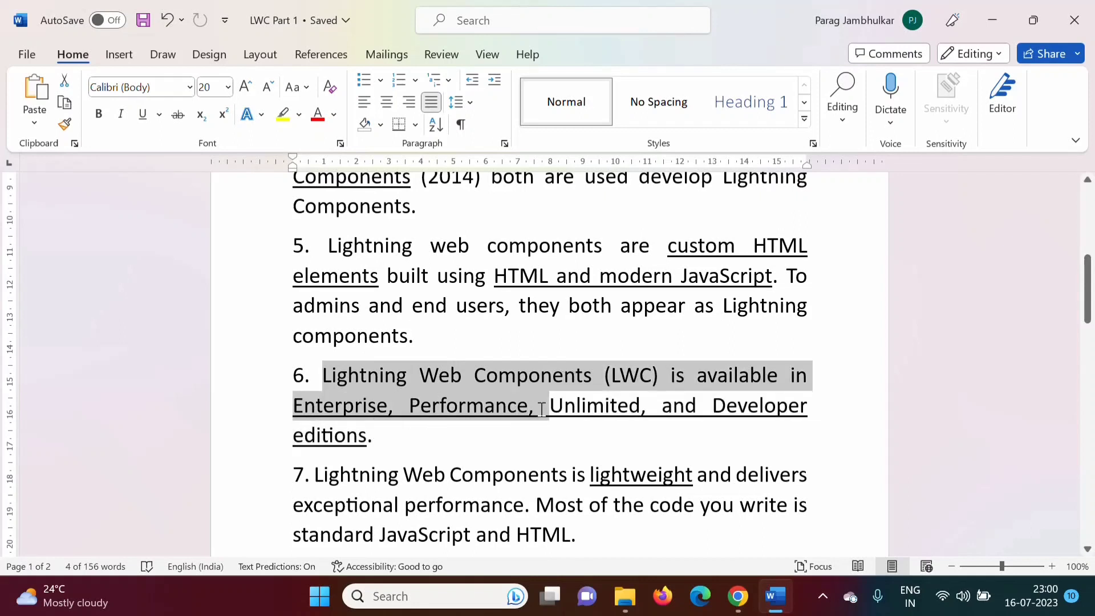
{"action": "left_click_drag", "start_coordinate": [540, 409], "coordinate": [655, 458]}
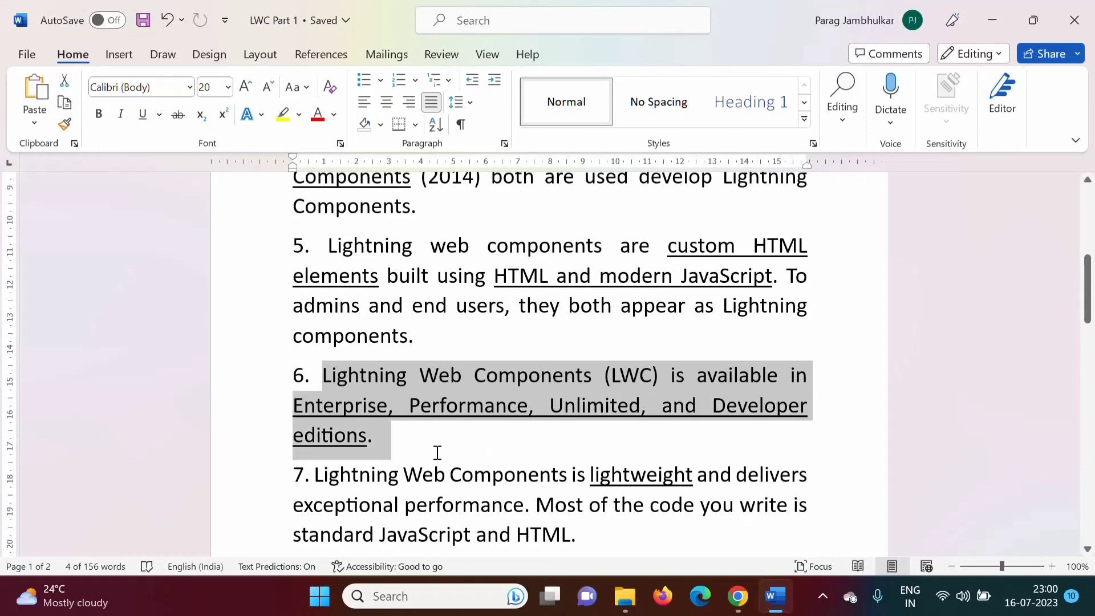
{"action": "left_click", "coordinate": [412, 438]}
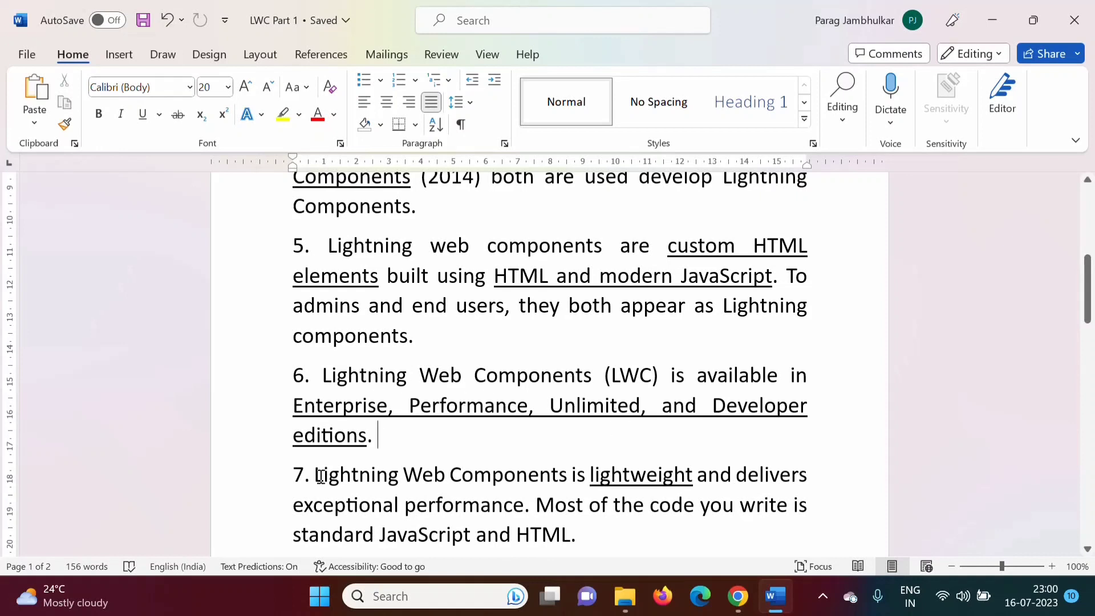
- Highlight point 7's performance claim, 'standard JavaScript and HTML', and the word 'lightweight'
{"action": "left_click_drag", "start_coordinate": [313, 474], "coordinate": [367, 475]}
{"action": "mouse_move", "coordinate": [454, 469]}
{"action": "left_mouse_down"}
{"action": "mouse_move", "coordinate": [749, 479]}
{"action": "mouse_move", "coordinate": [525, 507]}
{"action": "left_mouse_up"}
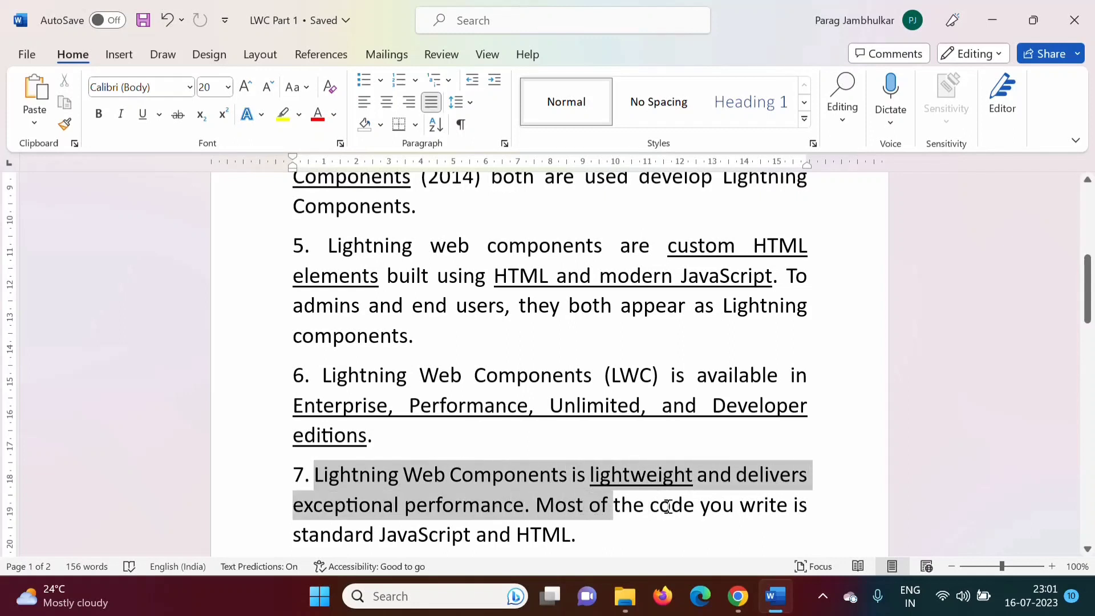
{"action": "mouse_move", "coordinate": [525, 507]}
{"action": "left_mouse_down"}
{"action": "mouse_move", "coordinate": [812, 511]}
{"action": "mouse_move", "coordinate": [599, 544]}
{"action": "left_mouse_up"}
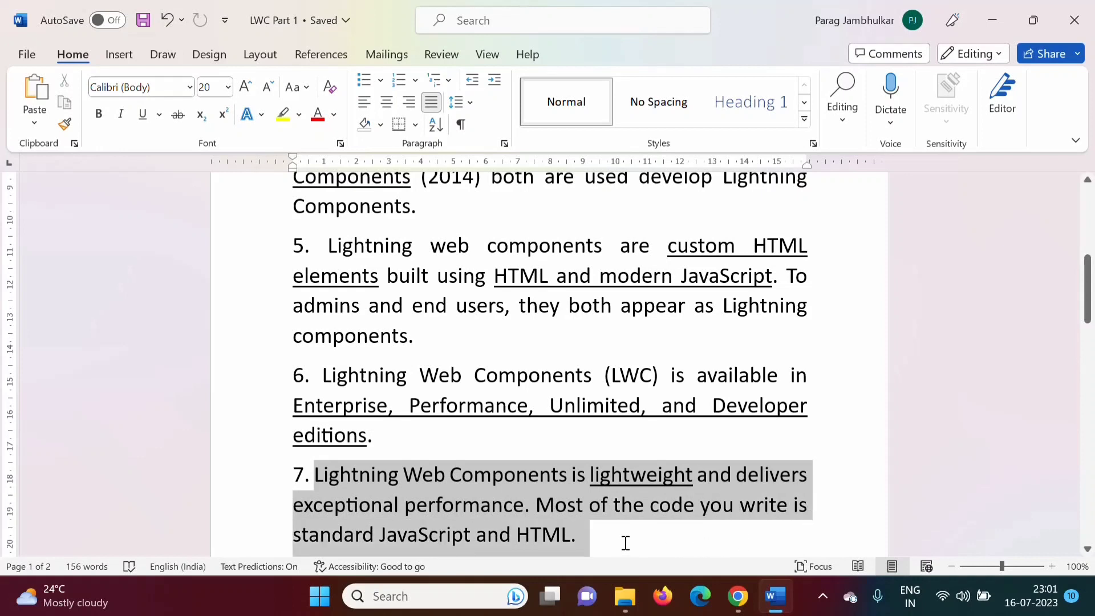
{"action": "left_click", "coordinate": [596, 548]}
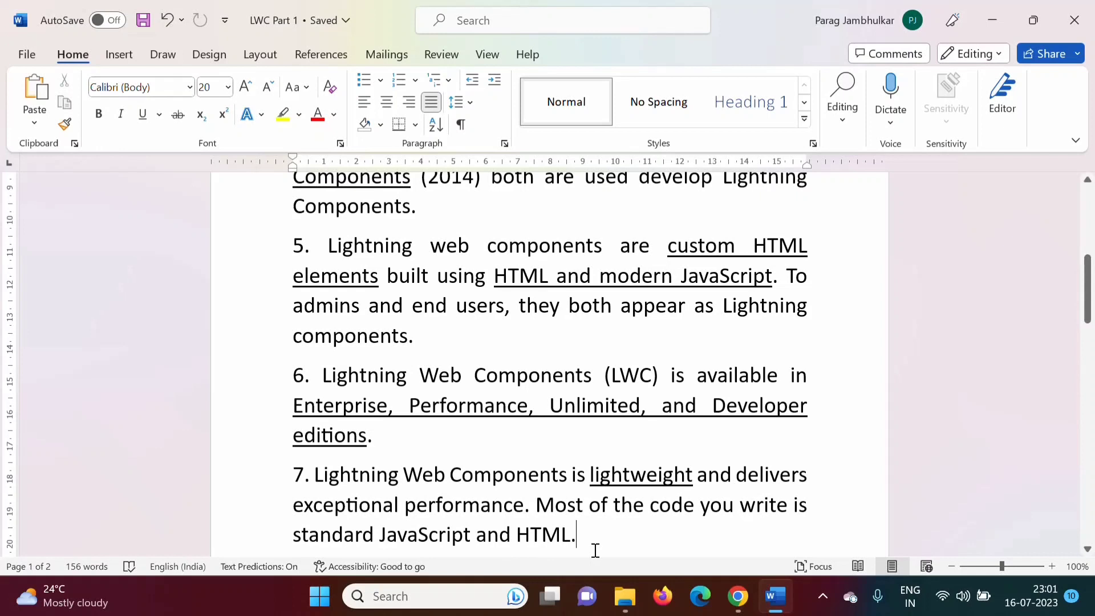
{"action": "left_click_drag", "start_coordinate": [295, 535], "coordinate": [576, 536]}
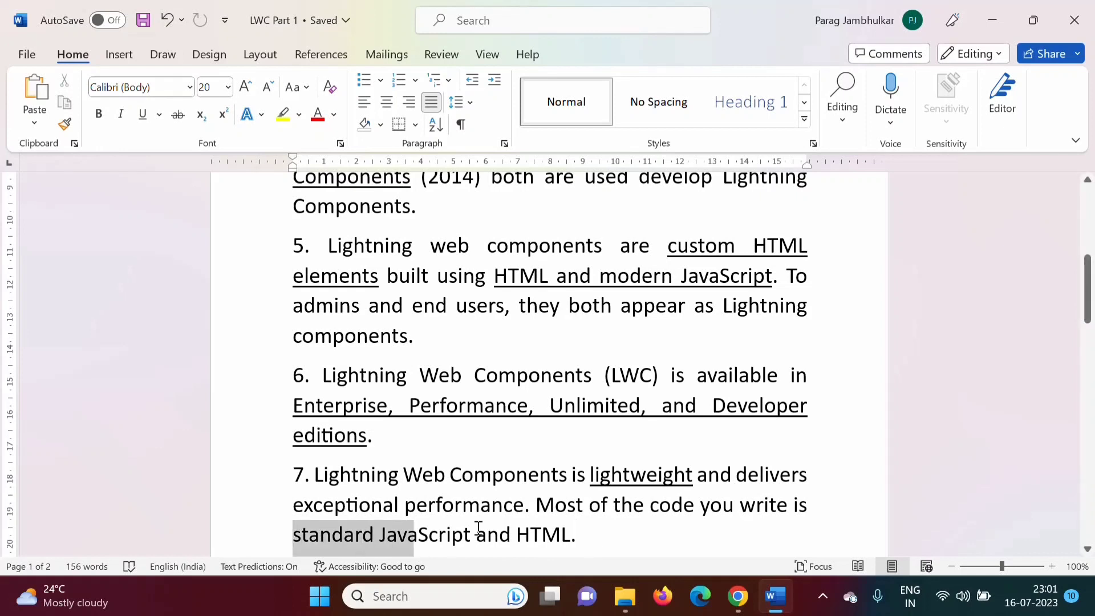
{"action": "left_click", "coordinate": [671, 505]}
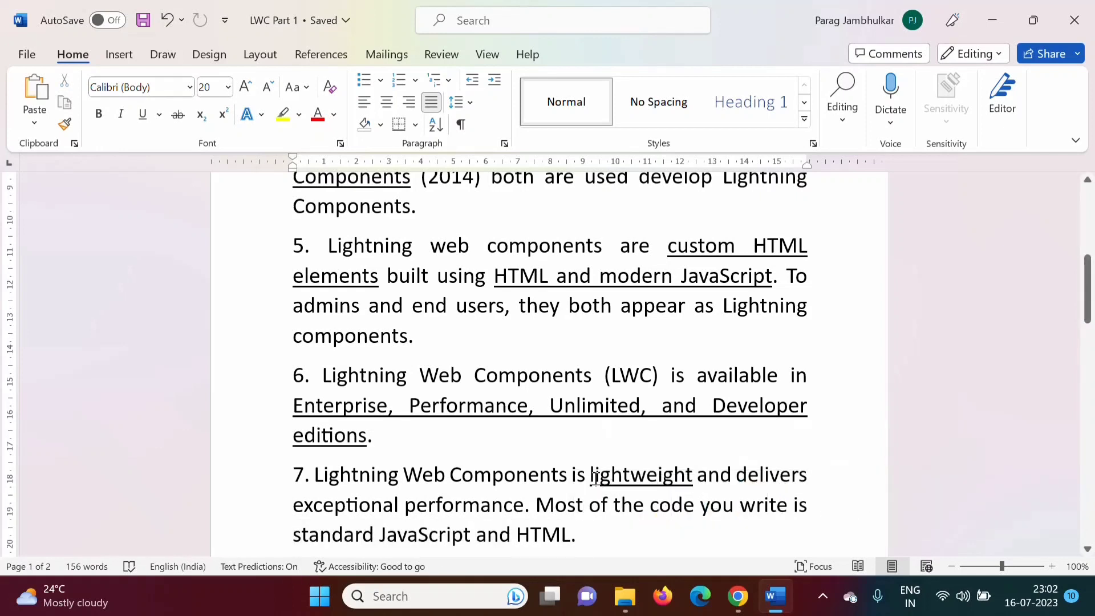
{"action": "left_click_drag", "start_coordinate": [589, 475], "coordinate": [693, 476]}
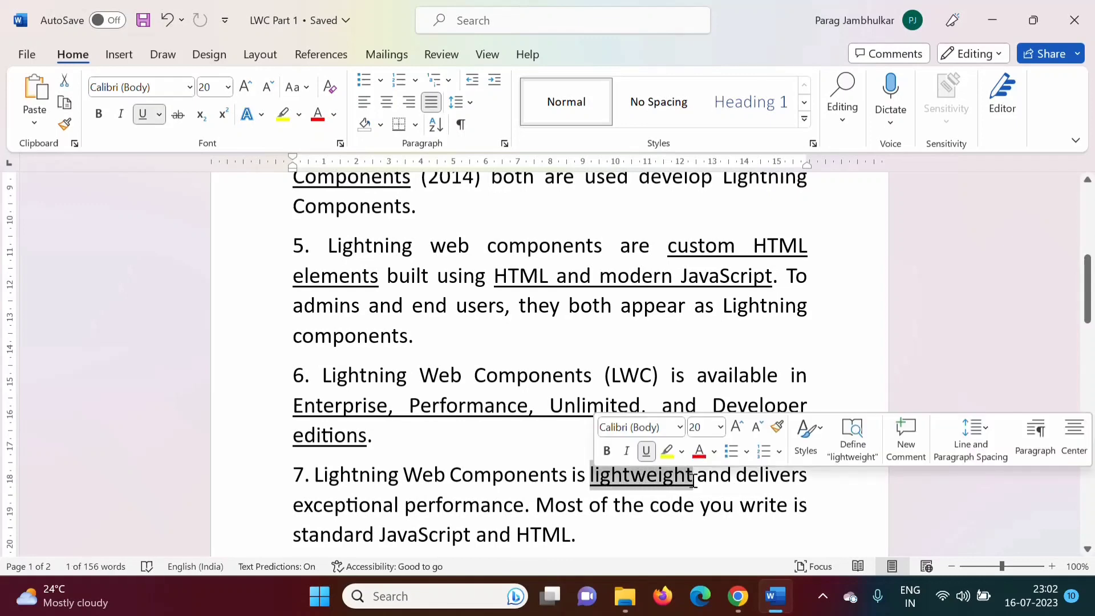
{"action": "scroll", "coordinate": [695, 478], "scroll_direction": "down", "scroll_amount": 5}
{"action": "left_click", "coordinate": [677, 386]}
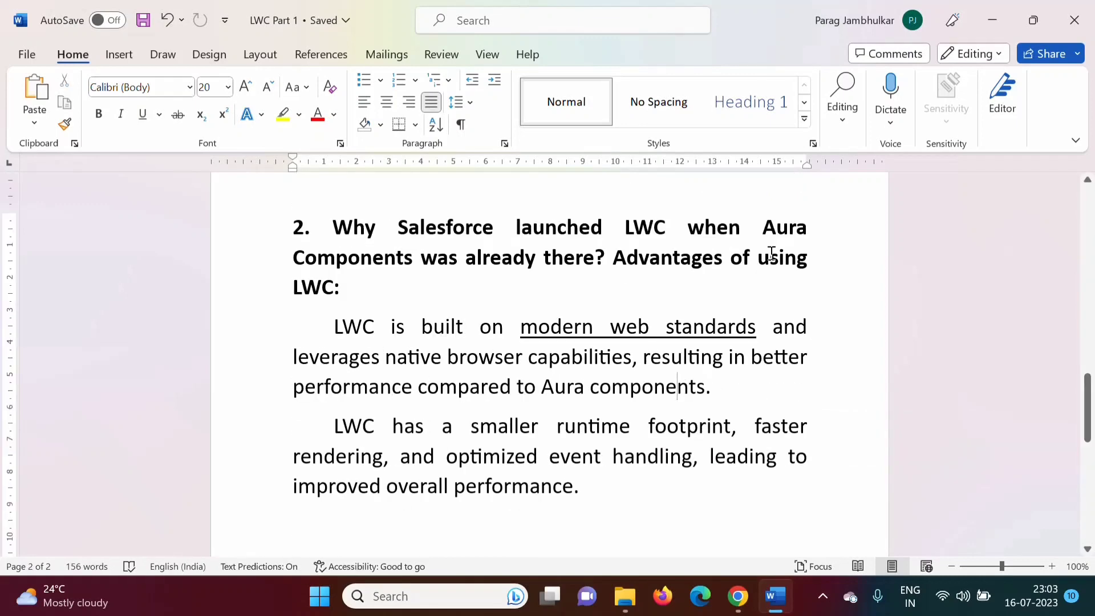
{"action": "left_click_drag", "start_coordinate": [762, 227], "coordinate": [419, 257]}
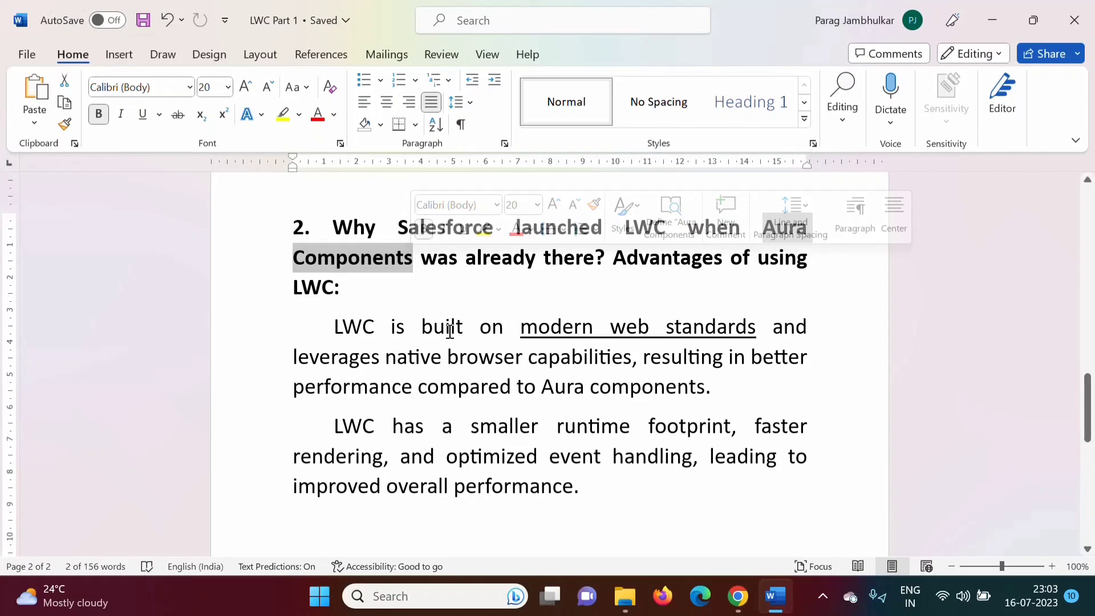
{"action": "left_click", "coordinate": [428, 287]}
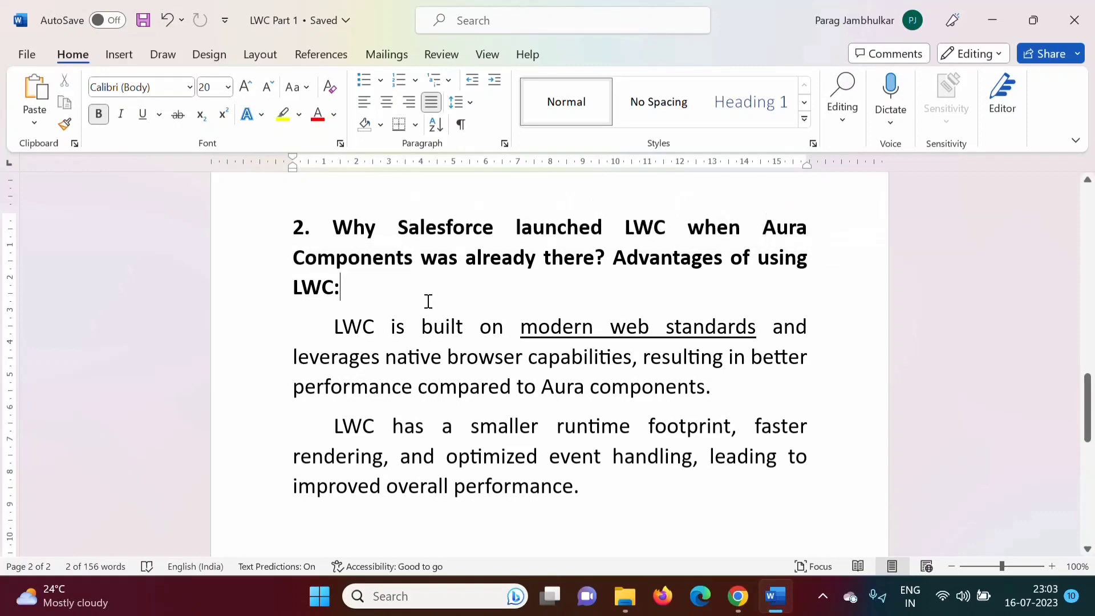
{"action": "double_click", "coordinate": [637, 227]}
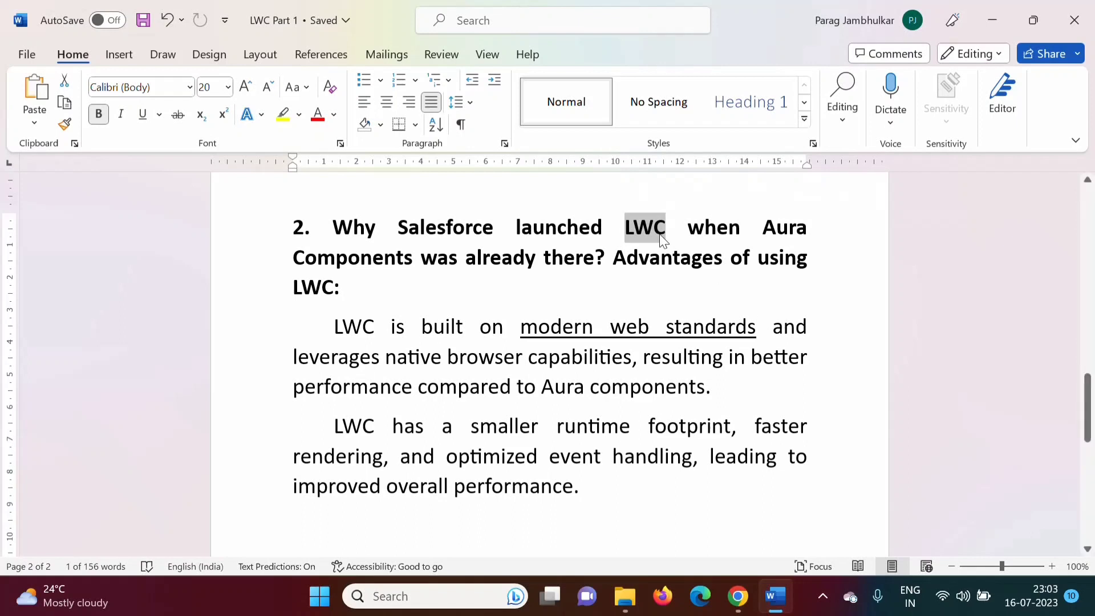
{"action": "left_click", "coordinate": [766, 230]}
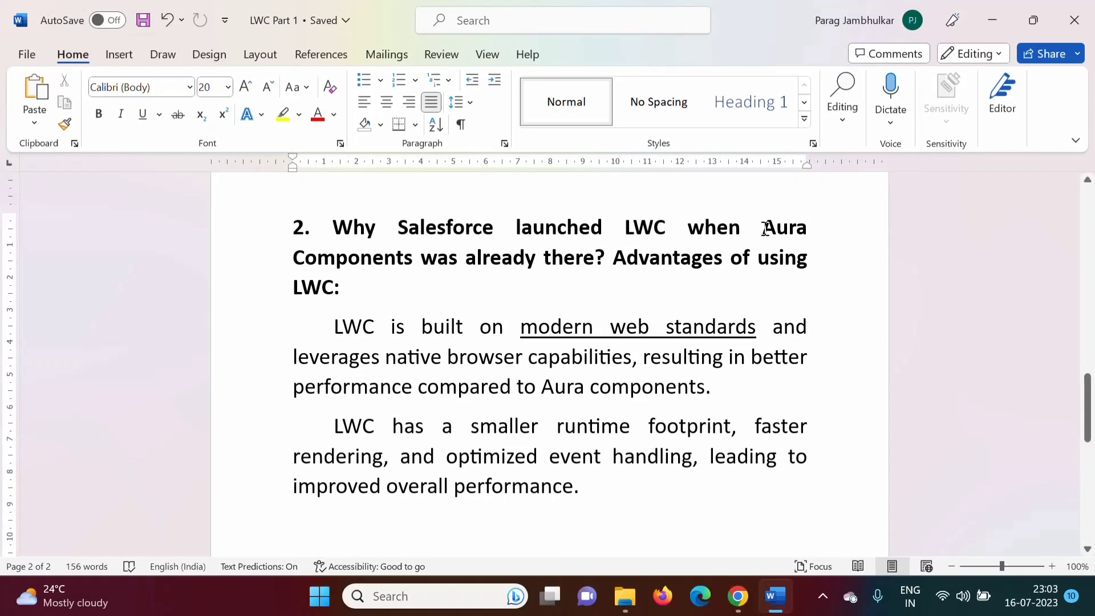
{"action": "mouse_move", "coordinate": [763, 228]}
{"action": "left_mouse_down"}
{"action": "mouse_move", "coordinate": [476, 265]}
{"action": "mouse_move", "coordinate": [413, 259]}
{"action": "left_mouse_up"}
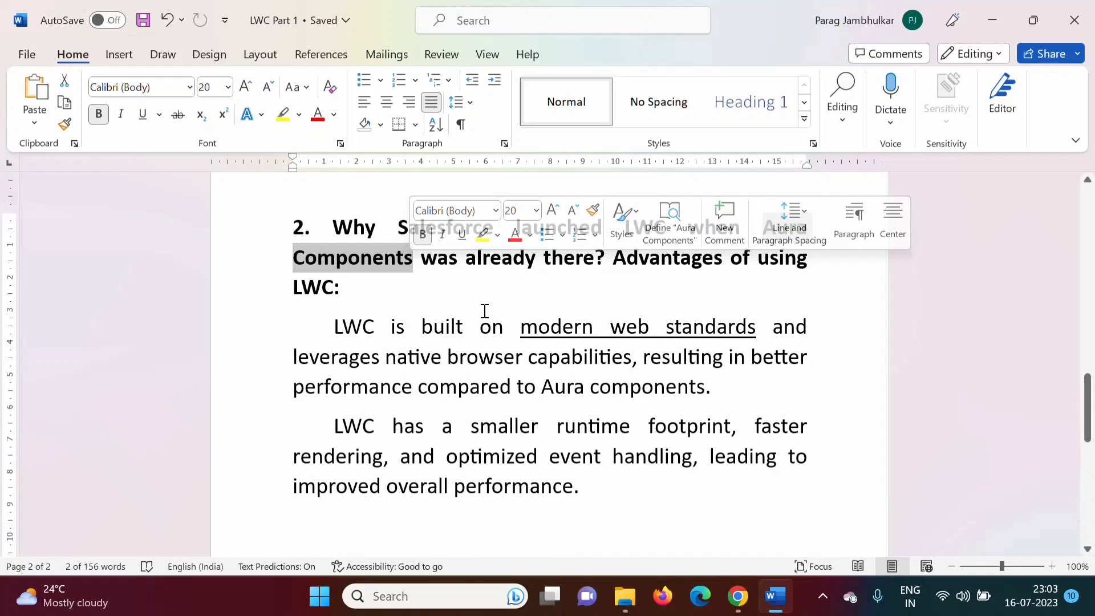
{"action": "left_click", "coordinate": [335, 325]}
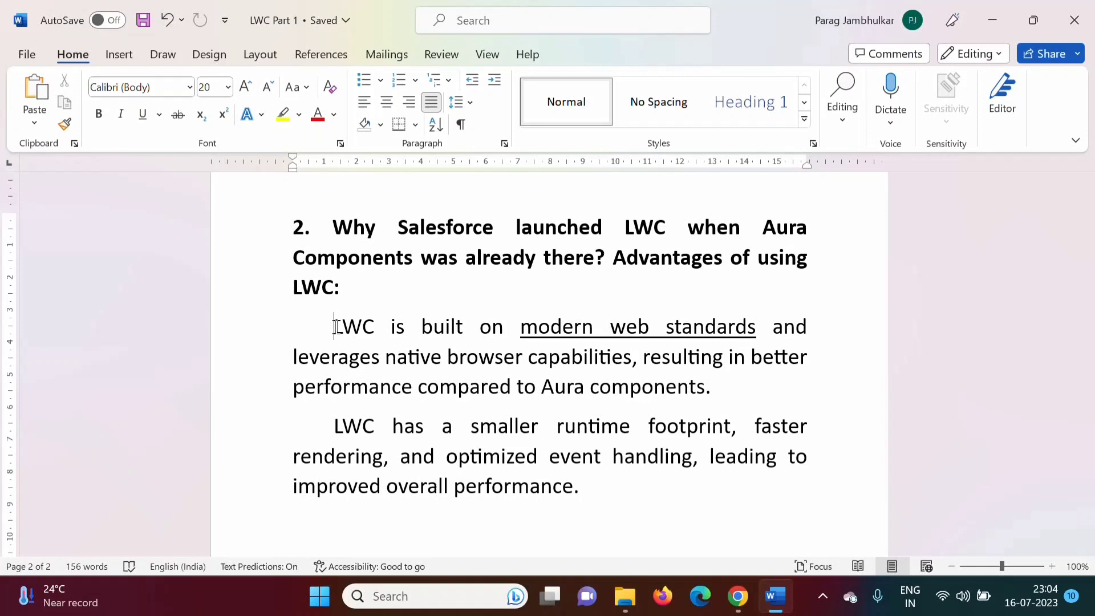
{"action": "mouse_move", "coordinate": [335, 326]}
{"action": "left_mouse_down"}
{"action": "mouse_move", "coordinate": [659, 342]}
{"action": "mouse_move", "coordinate": [572, 364]}
{"action": "left_mouse_up"}
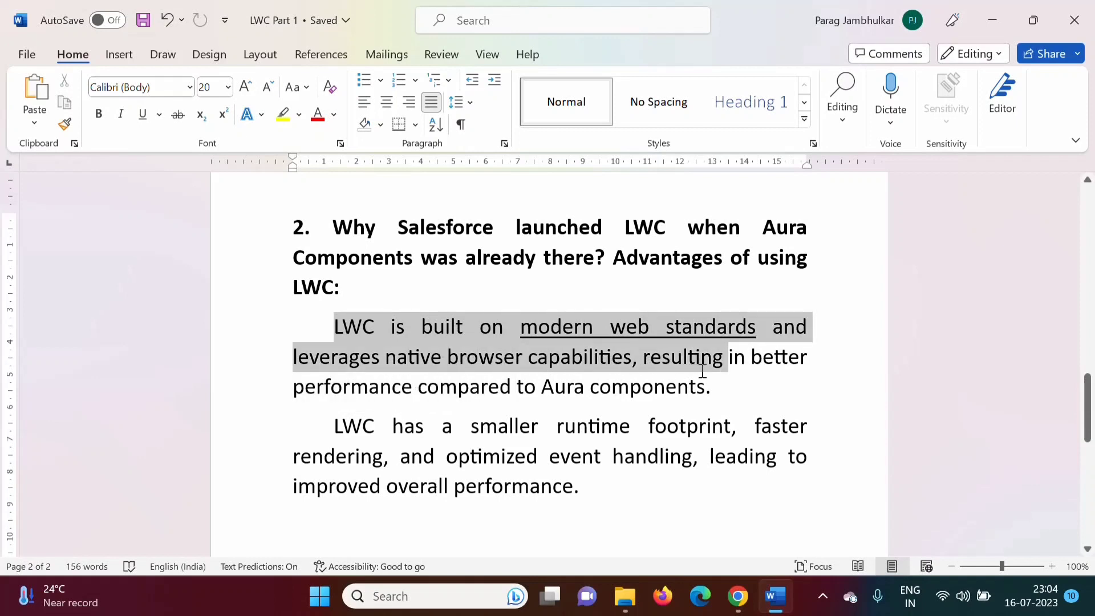
{"action": "mouse_move", "coordinate": [630, 366]}
{"action": "left_mouse_down"}
{"action": "mouse_move", "coordinate": [776, 383]}
{"action": "mouse_move", "coordinate": [719, 393]}
{"action": "left_mouse_up"}
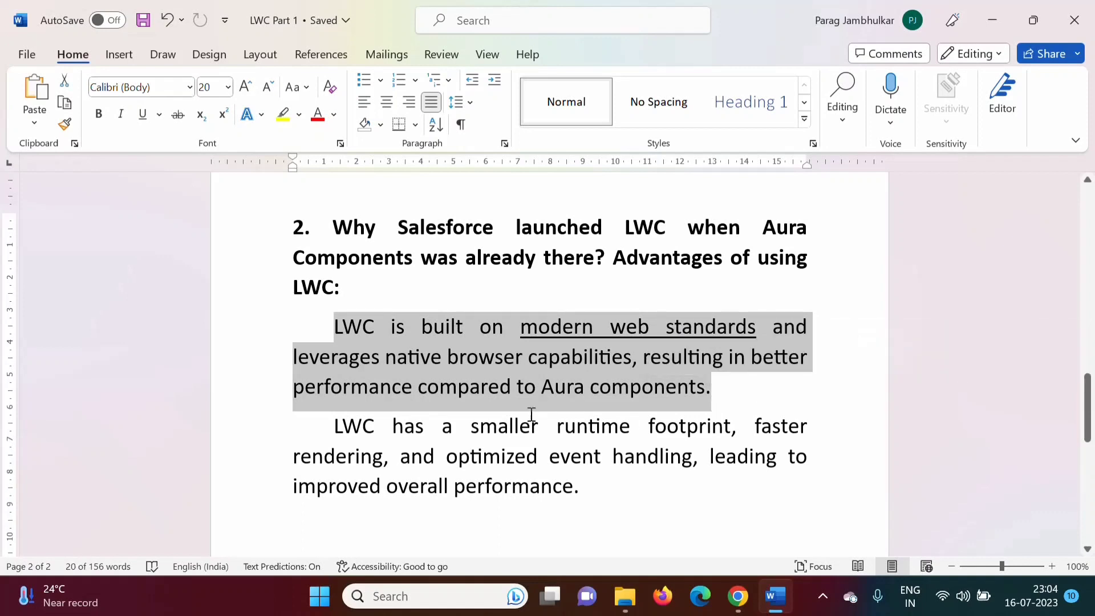
{"action": "left_click", "coordinate": [548, 342]}
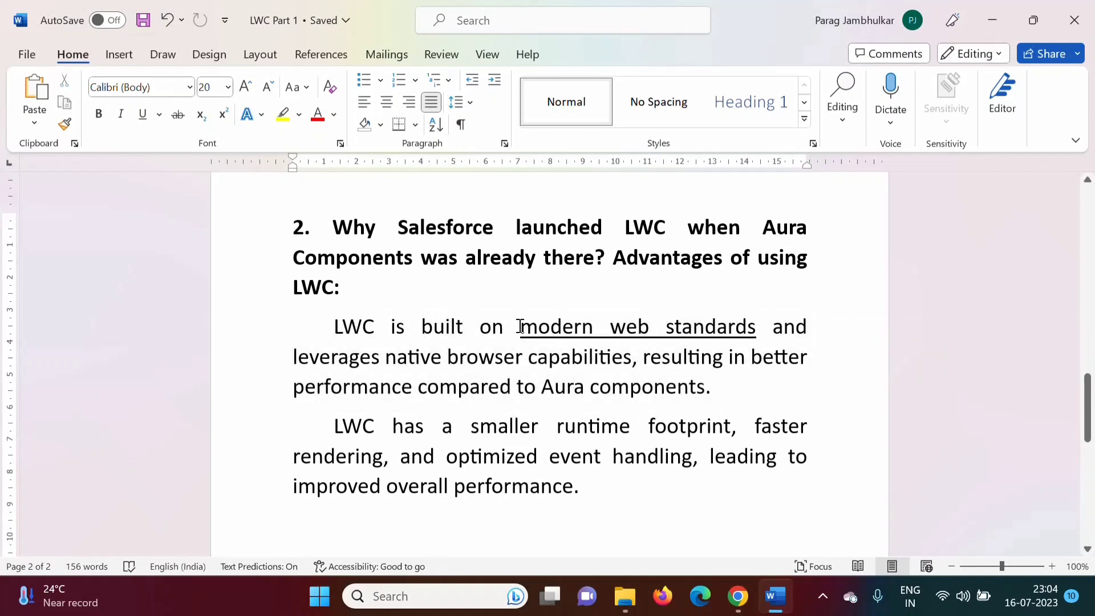
{"action": "left_click_drag", "start_coordinate": [517, 326], "coordinate": [755, 328]}
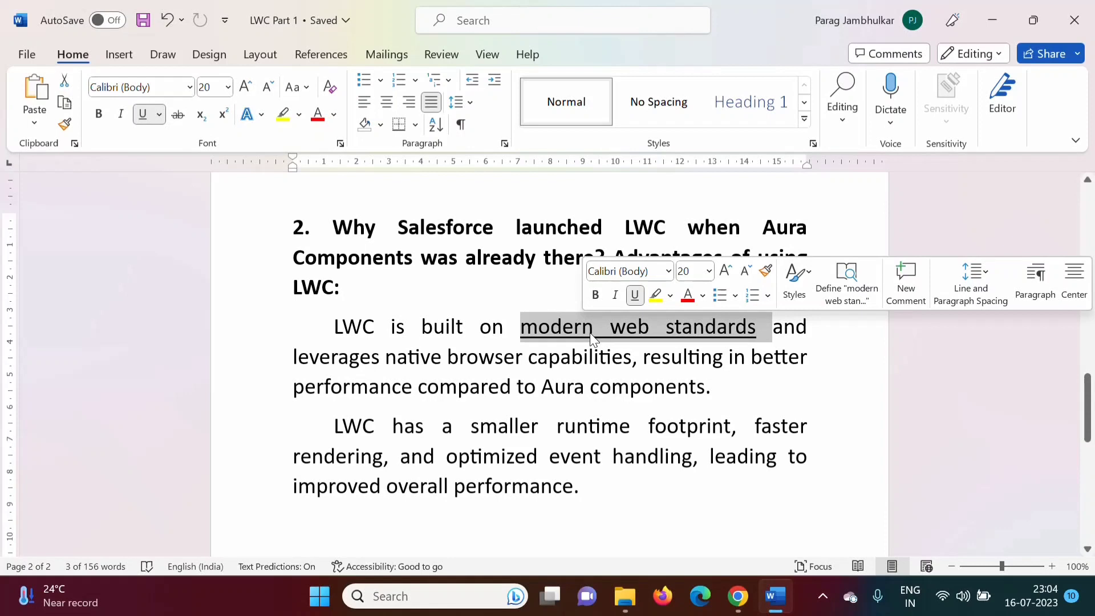
{"action": "left_click_drag", "start_coordinate": [641, 358], "coordinate": [759, 389]}
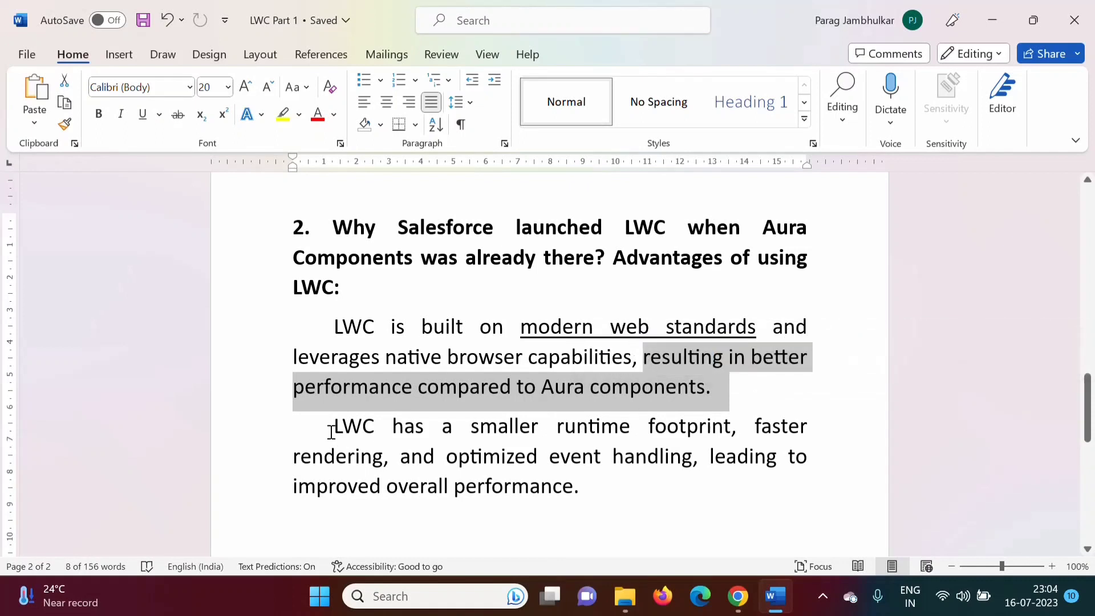
{"action": "mouse_move", "coordinate": [333, 426]}
{"action": "left_mouse_down"}
{"action": "mouse_move", "coordinate": [596, 434]}
{"action": "mouse_move", "coordinate": [485, 484]}
{"action": "mouse_move", "coordinate": [805, 468]}
{"action": "left_mouse_up"}
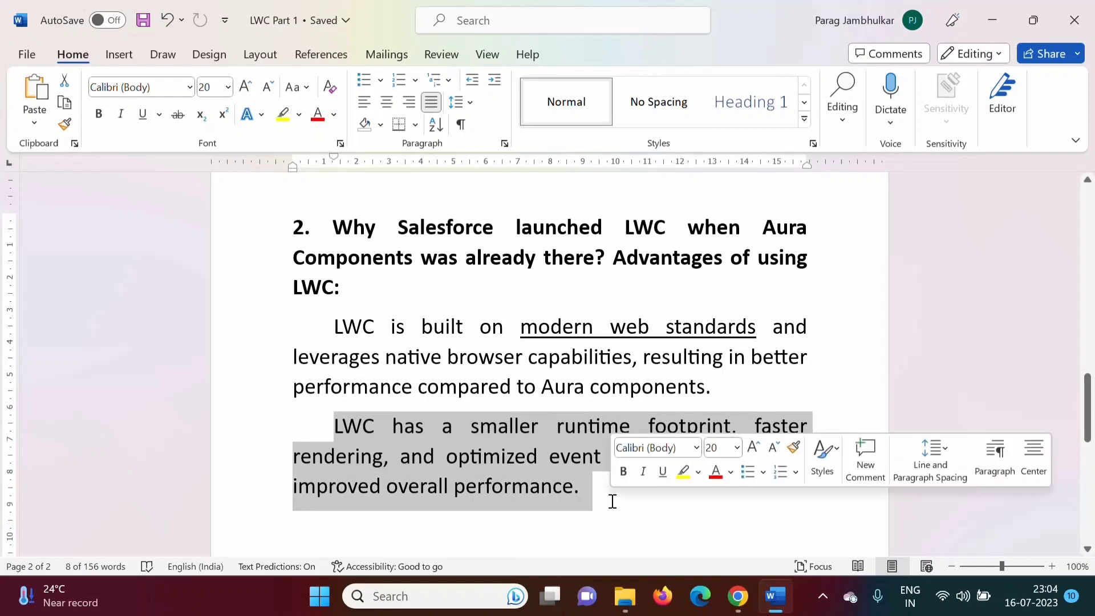
{"action": "left_click", "coordinate": [476, 428]}
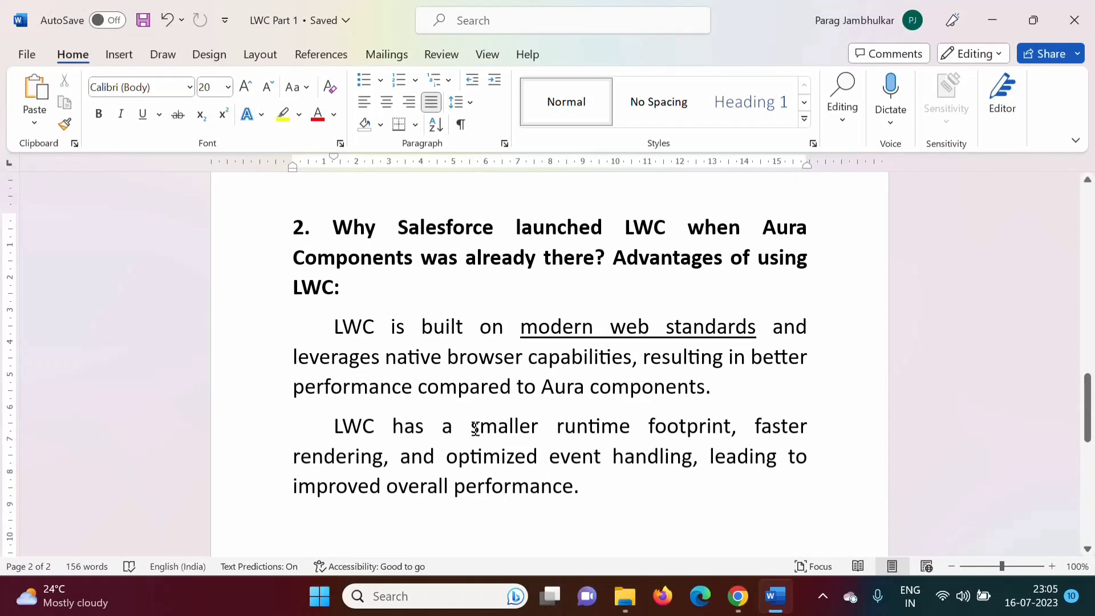
{"action": "left_click_drag", "start_coordinate": [472, 426], "coordinate": [729, 426]}
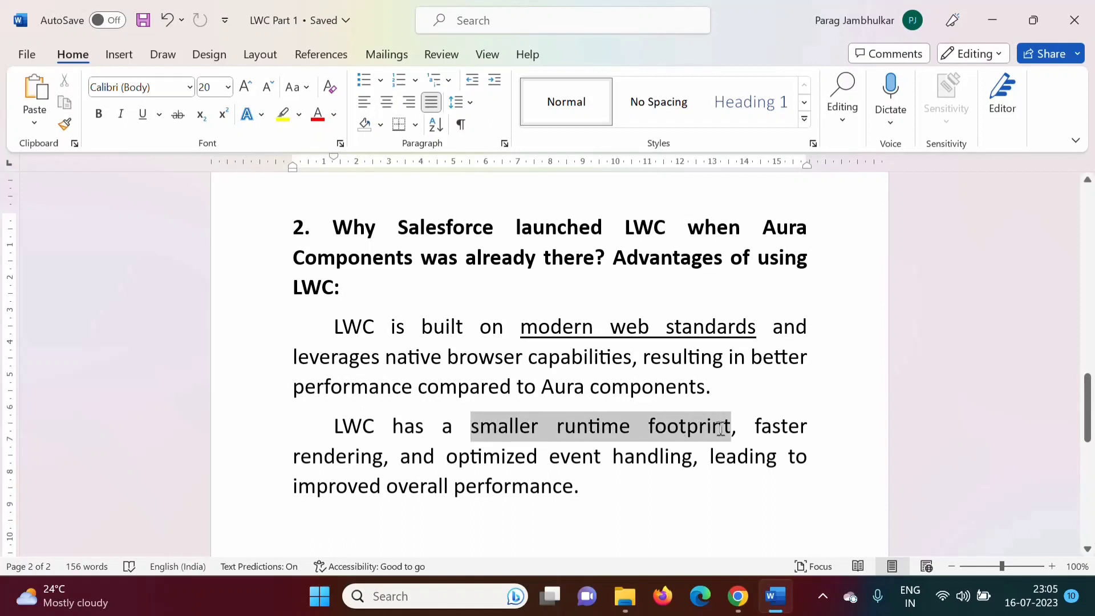